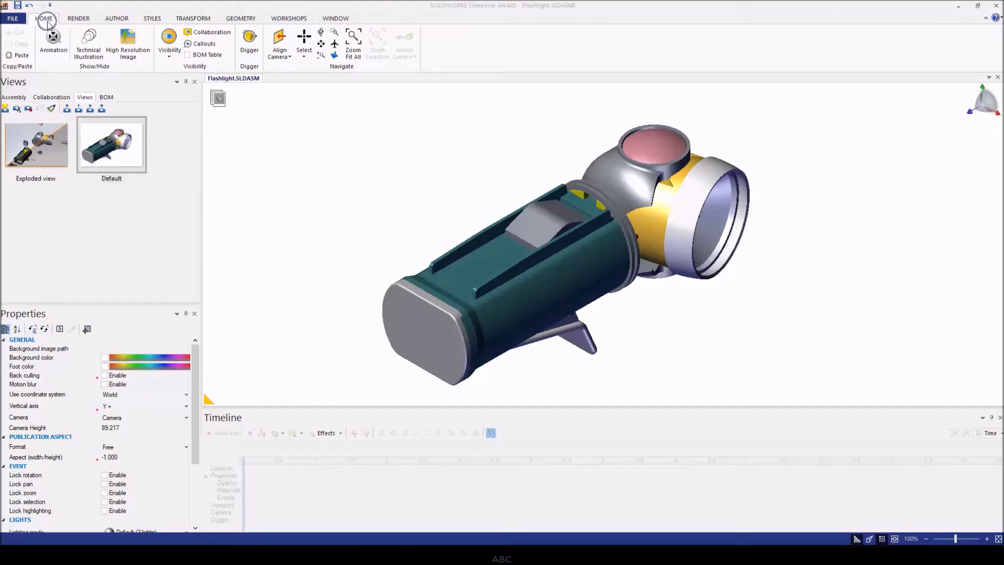
Activate the Digger, toggle it off and on, and reposition its ring in the empty area beside the flashlight
left_click(252, 49)
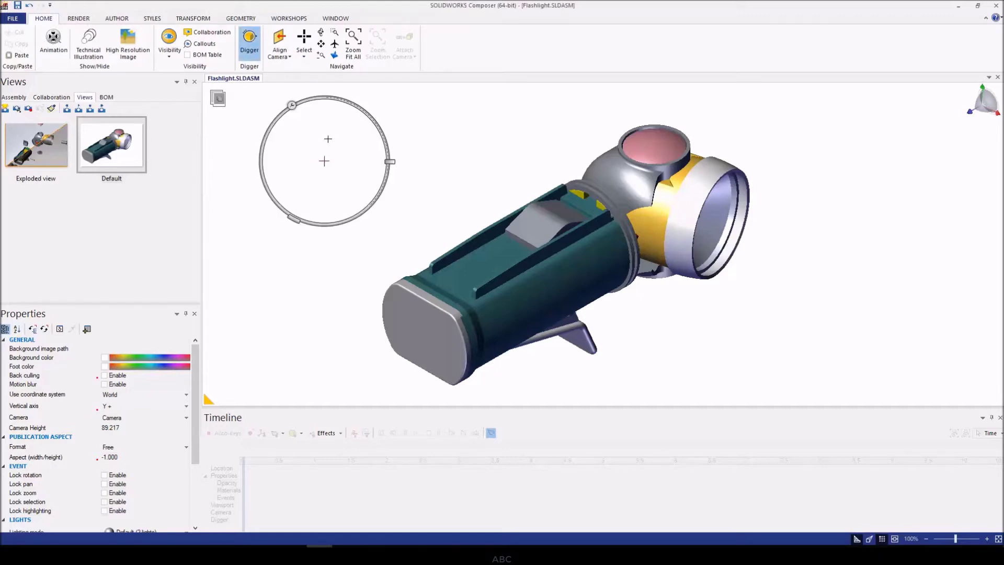
key("space")
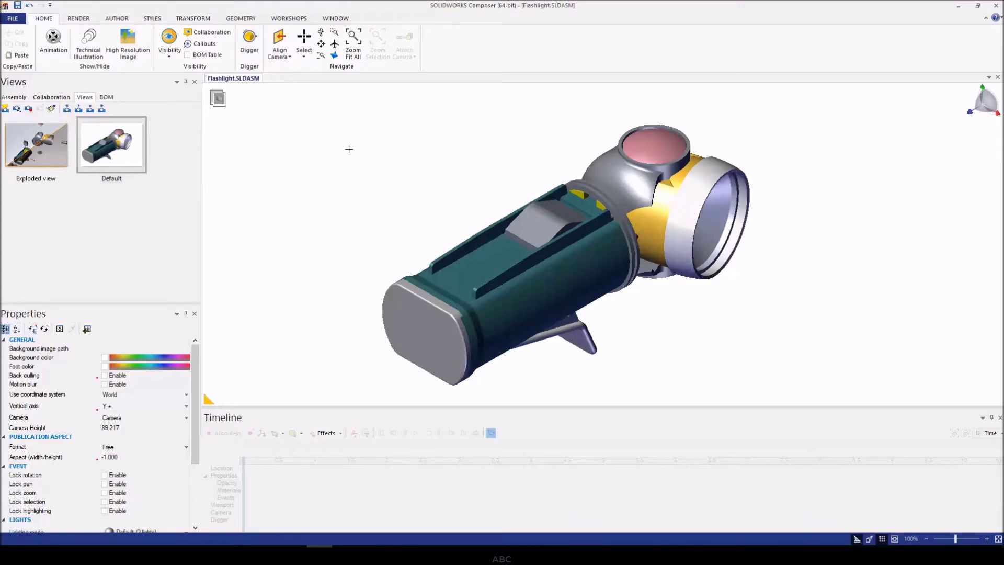
key("space")
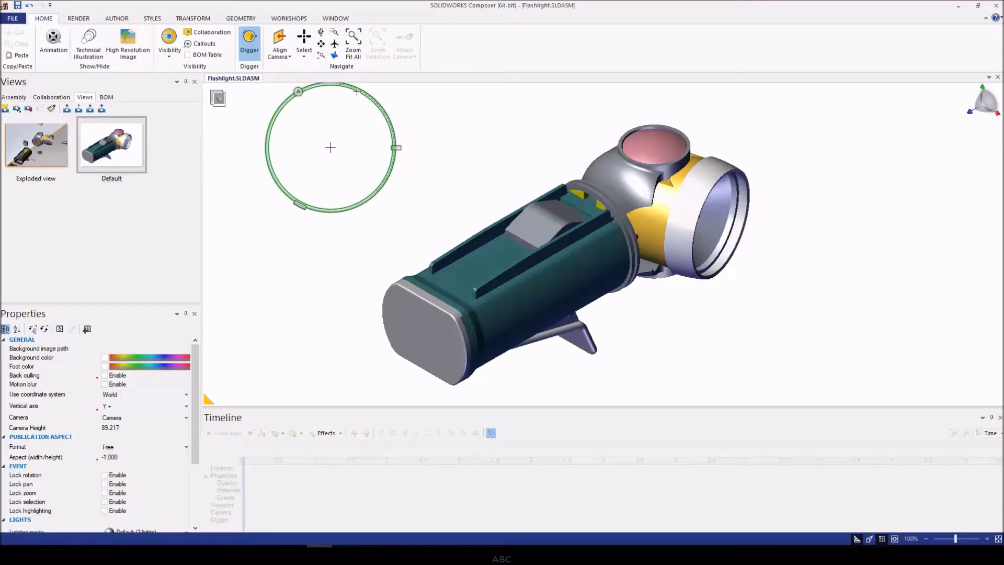
left_click_drag(357, 91, 362, 116)
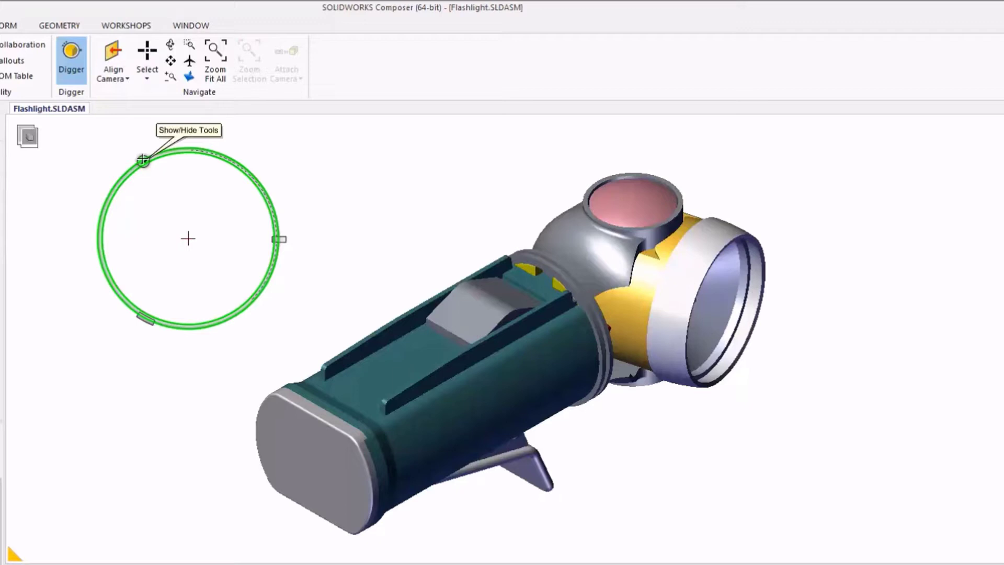
Show the Digger's tools and set its center of interest on the flashlight's green holder
left_click(143, 159)
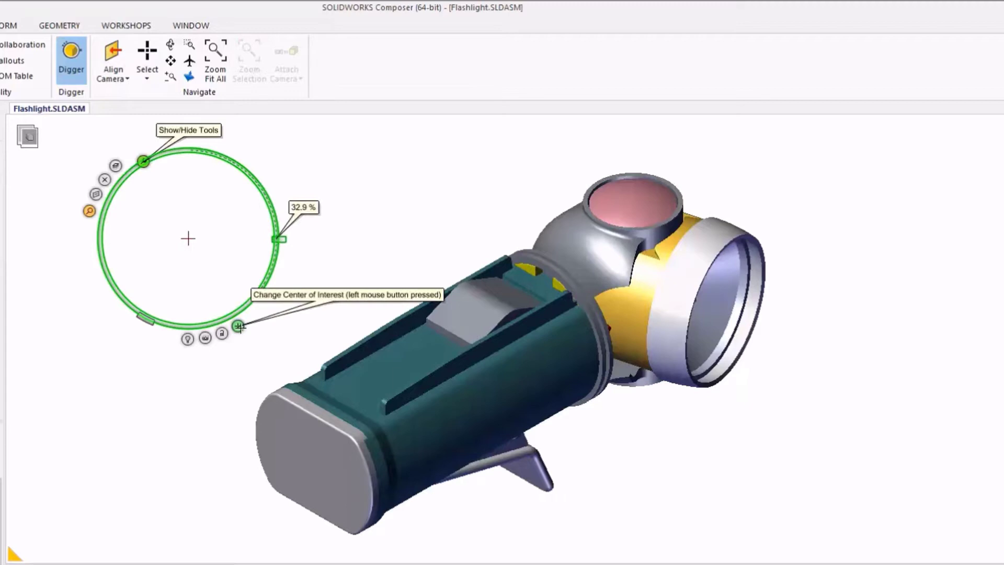
left_click_drag(239, 327, 442, 388)
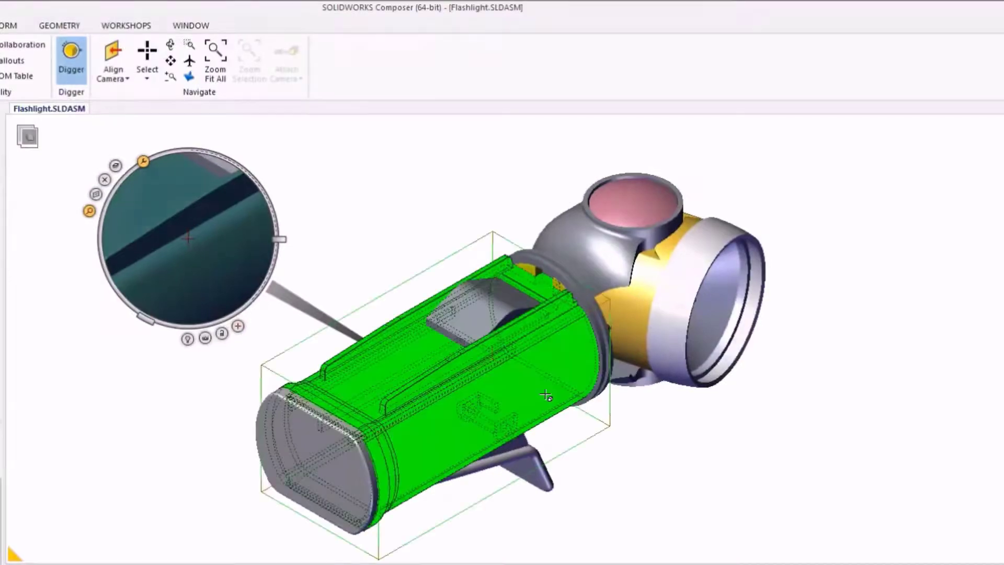
scroll(523, 395, "down", 6)
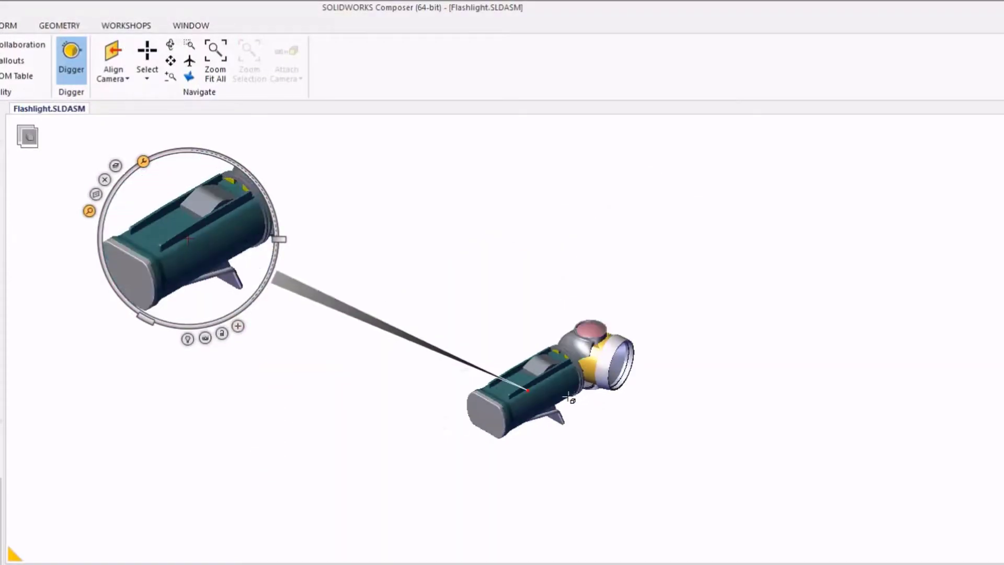
scroll(569, 398, "up", 2)
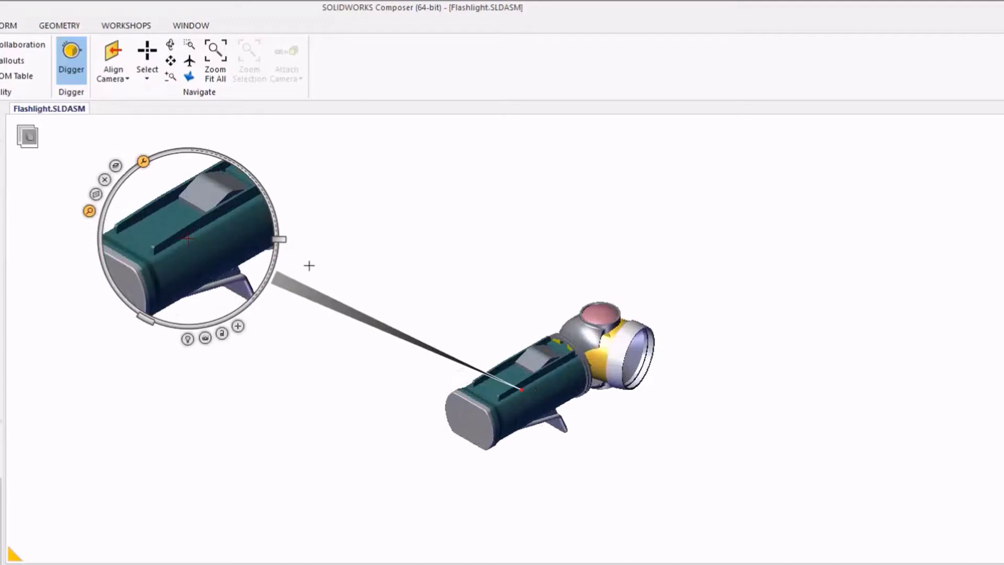
Set the Digger's magnification to 32.7% and enlarge its ring to a radius of 45
mouse_move(291, 240)
mouse_move(285, 240)
left_mouse_down()
mouse_move(267, 285)
mouse_move(280, 217)
mouse_move(270, 177)
mouse_move(243, 167)
mouse_move(269, 191)
mouse_move(280, 237)
left_mouse_up()
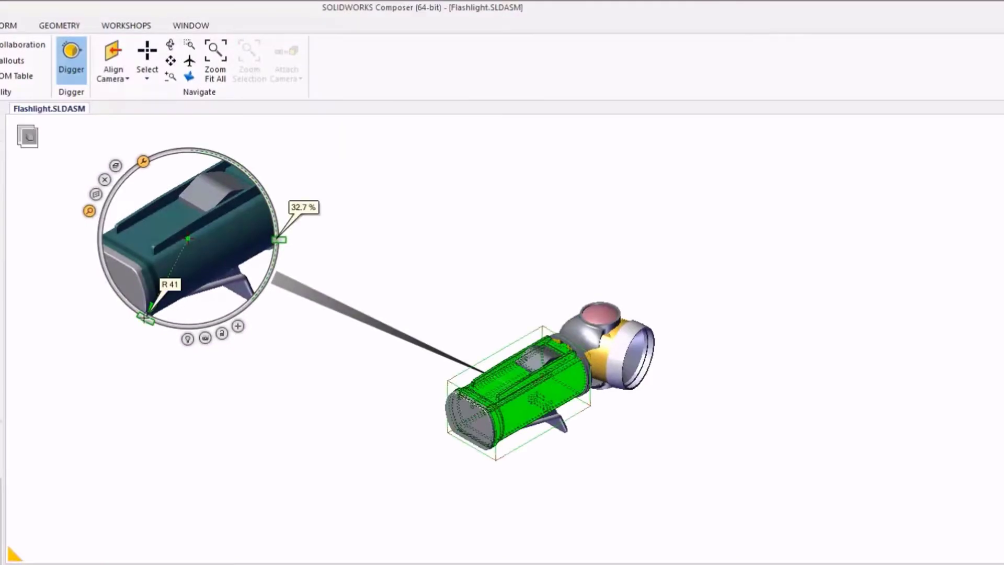
left_click_drag(144, 317, 155, 337)
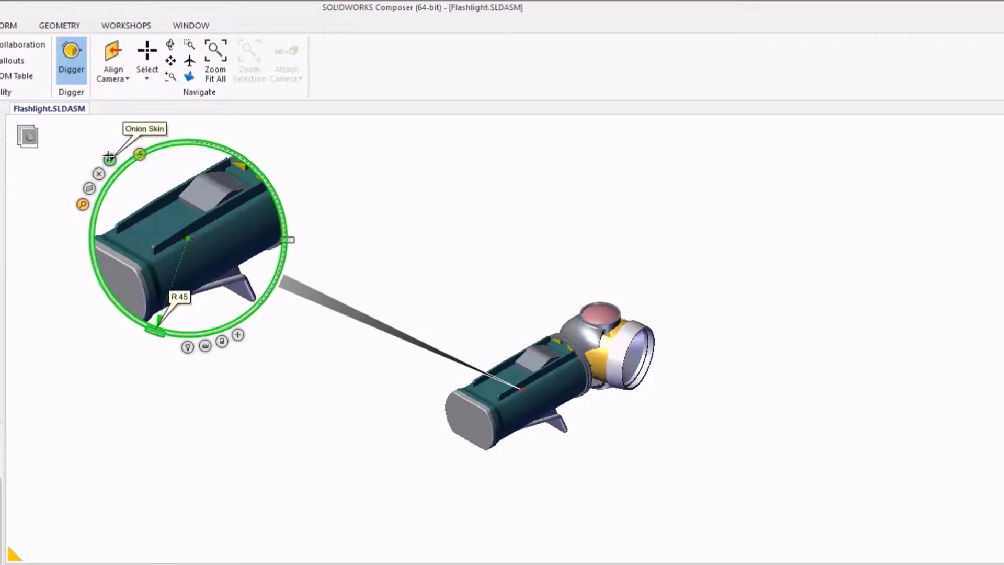
Expose the batteries inside the holder with the Digger's Onion Skin mode at 11.7%
left_click(109, 159)
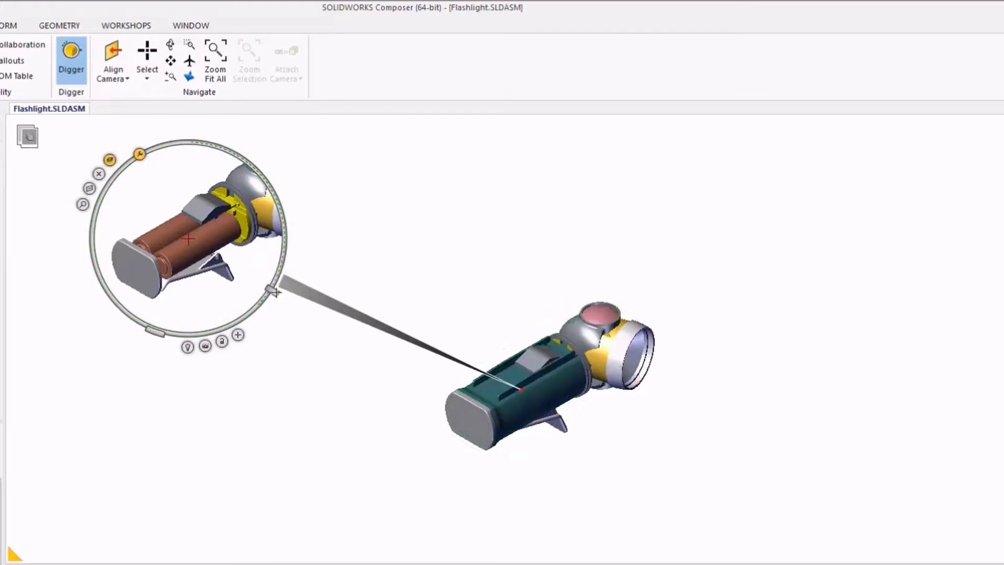
mouse_move(270, 291)
left_mouse_down()
mouse_move(295, 267)
mouse_move(302, 208)
mouse_move(283, 294)
left_mouse_up()
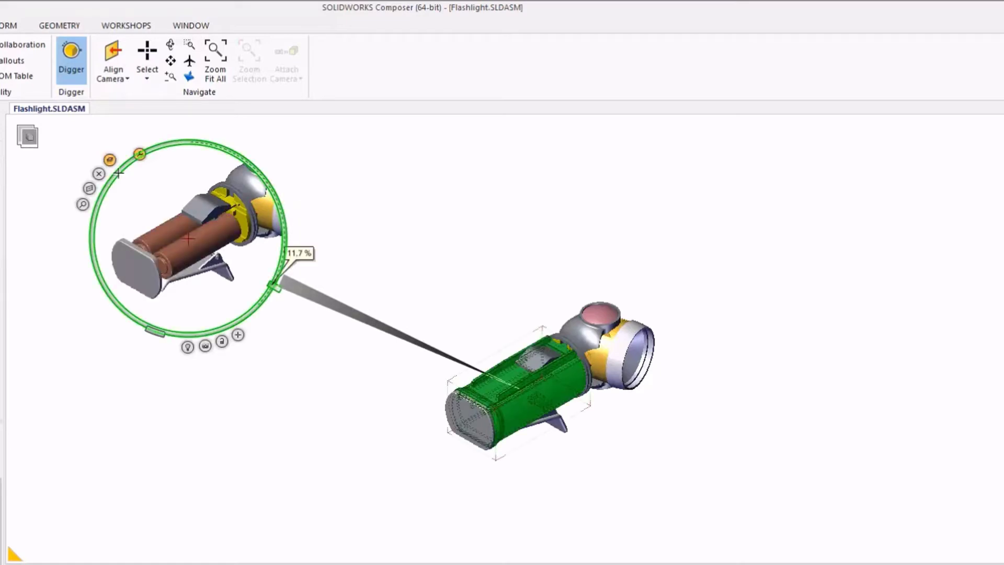
Try the Digger's X-Ray mode at about 10.1% and return to Onion Skin
left_click(99, 174)
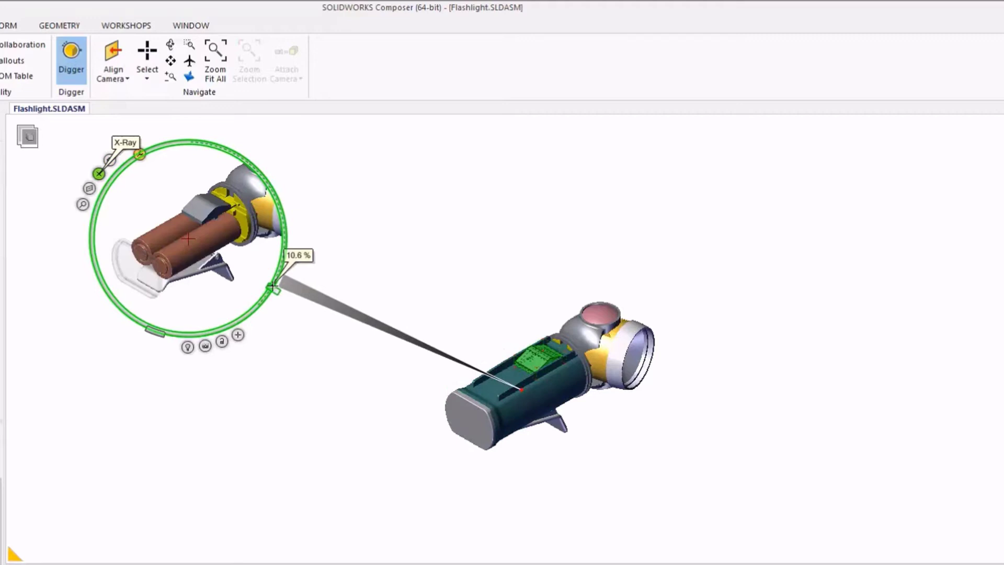
mouse_move(272, 287)
left_mouse_down()
mouse_move(289, 249)
mouse_move(268, 287)
left_mouse_up()
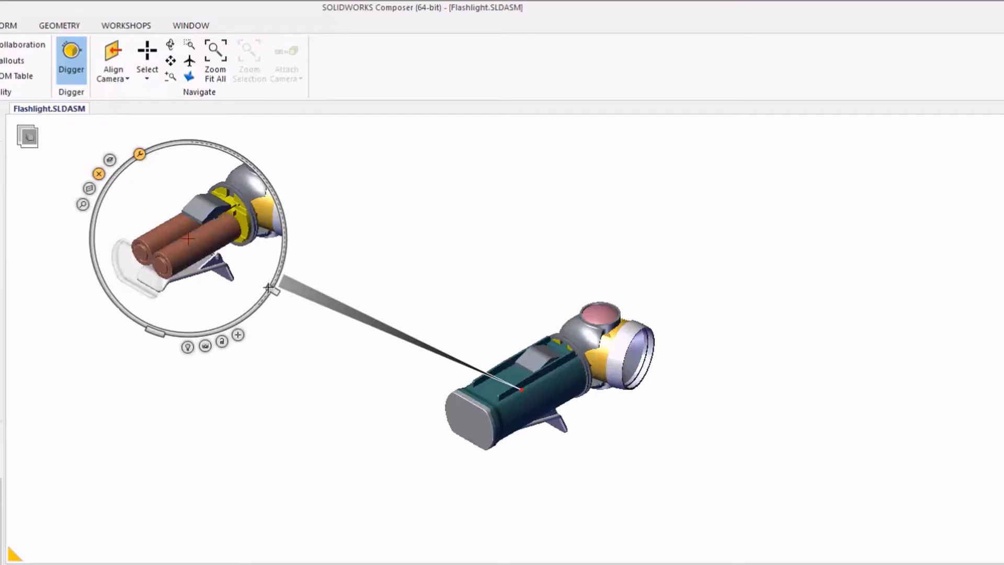
left_click(110, 160)
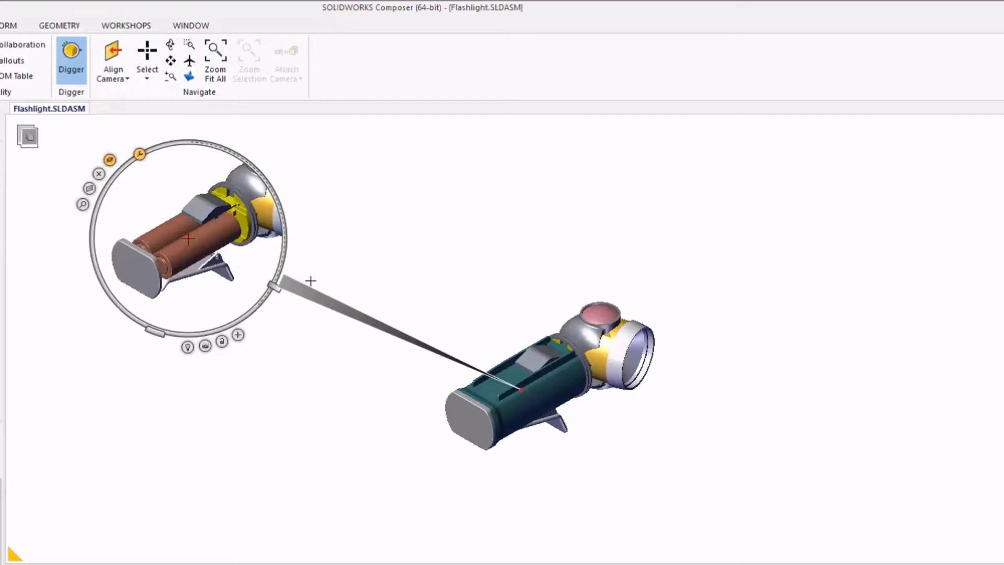
Hide the flashlight's gray end cap and the switch on top of the holder
left_click(475, 426)
right_click(489, 425)
left_click(527, 408)
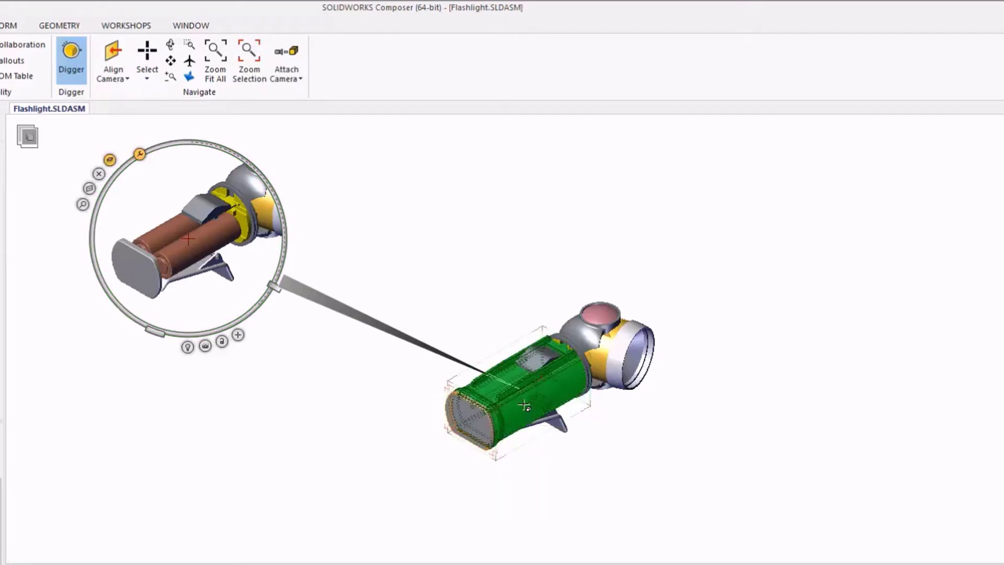
right_click(487, 412)
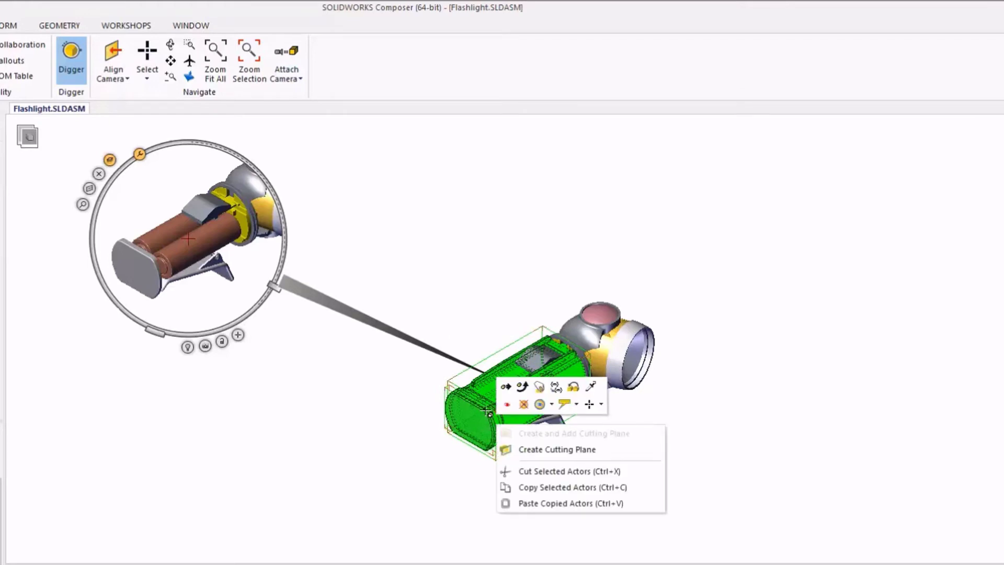
left_click(525, 405)
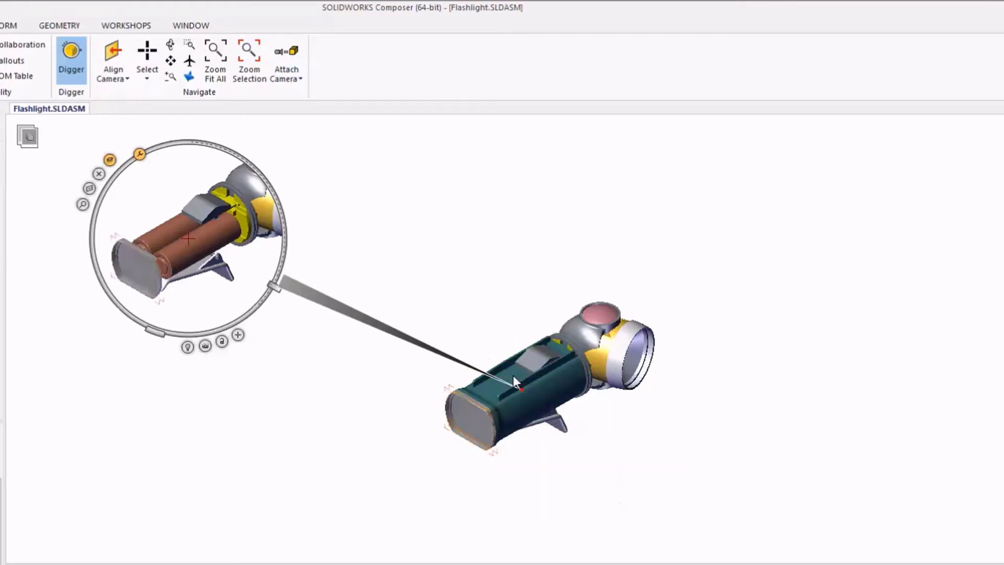
right_click(540, 353)
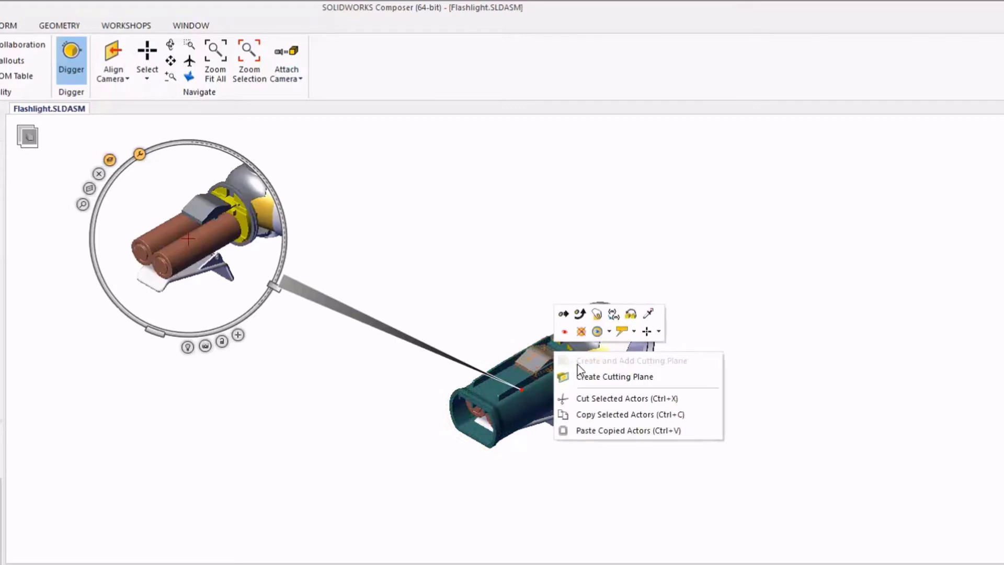
left_click(581, 332)
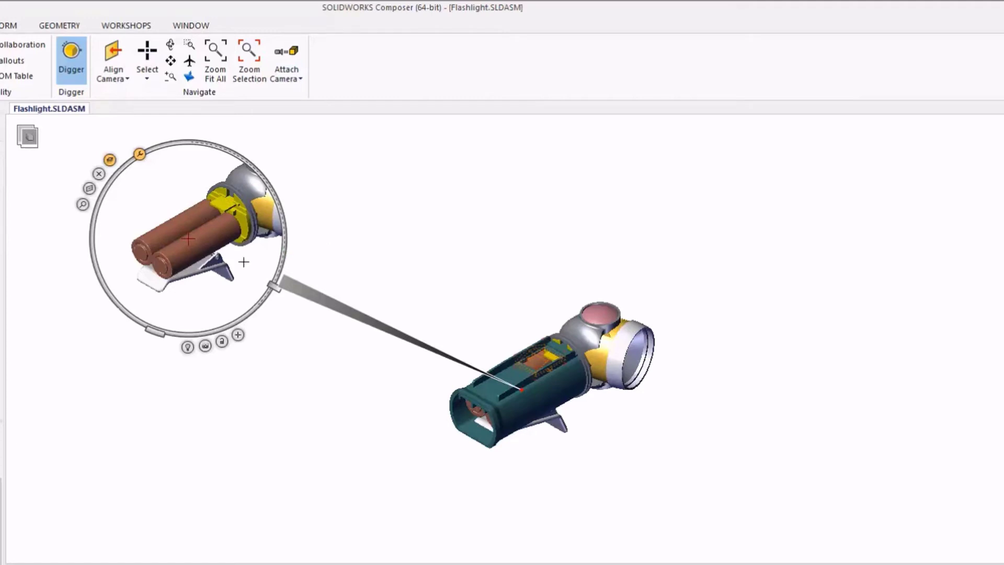
Capture the Digger's contents as a 2D image, place it above the flashlight, and save the scene as a new view
left_click(204, 346)
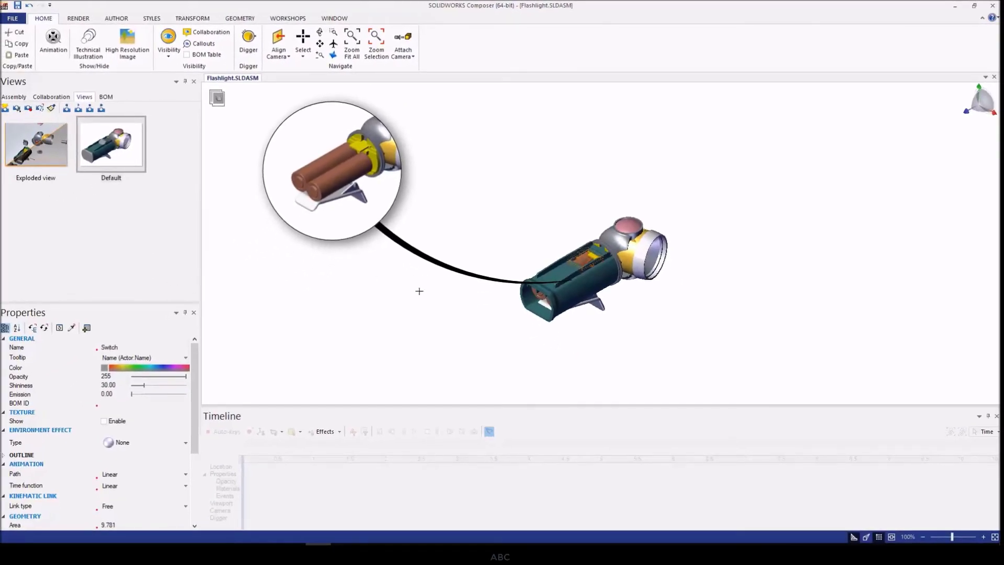
middle_click_drag(419, 291, 492, 225)
middle_click_drag(493, 225, 449, 309)
left_click_drag(337, 162, 496, 170)
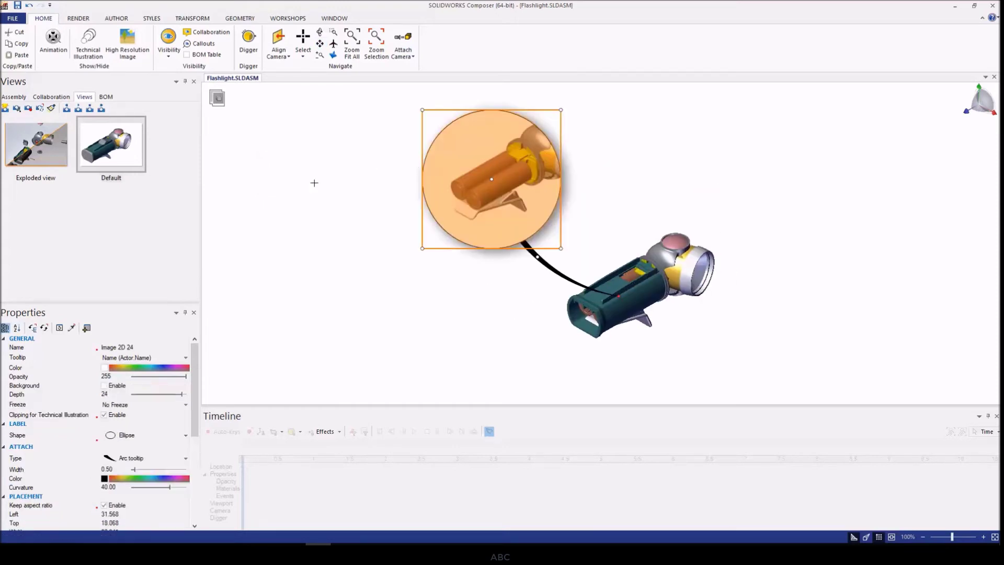
left_click(6, 110)
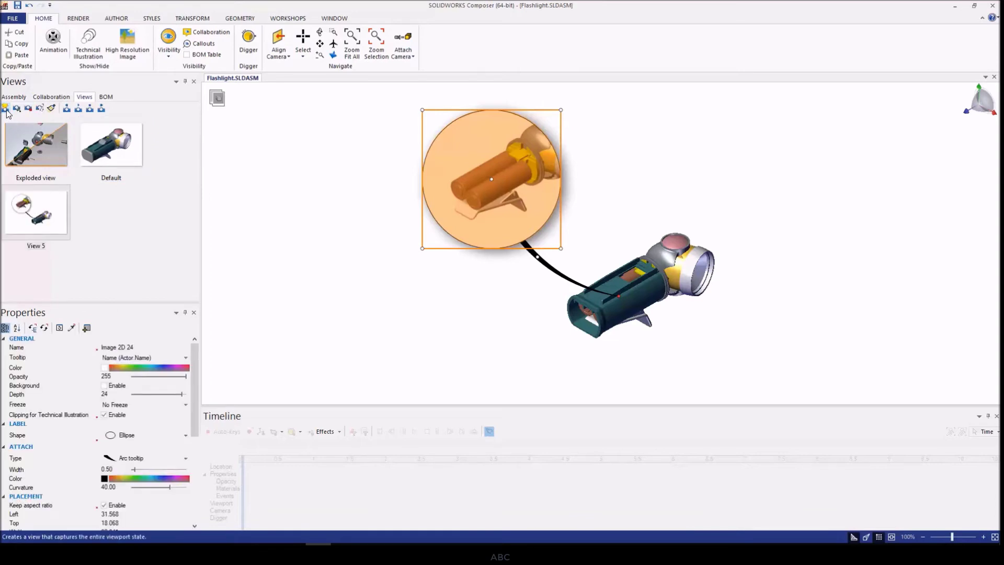
Restore the Default view and reactivate the Digger, moving its ring fully into the viewport
left_click(116, 159)
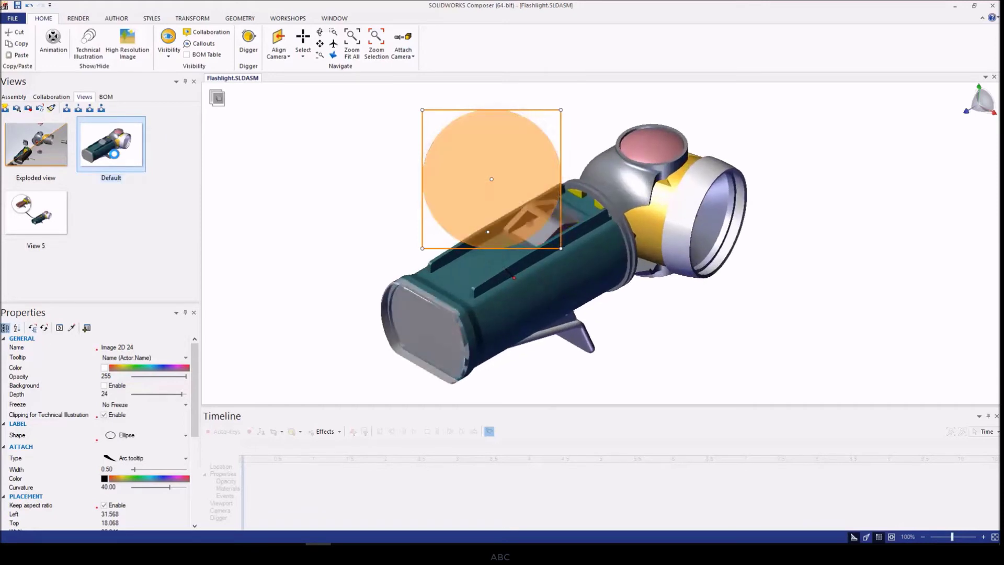
key("space")
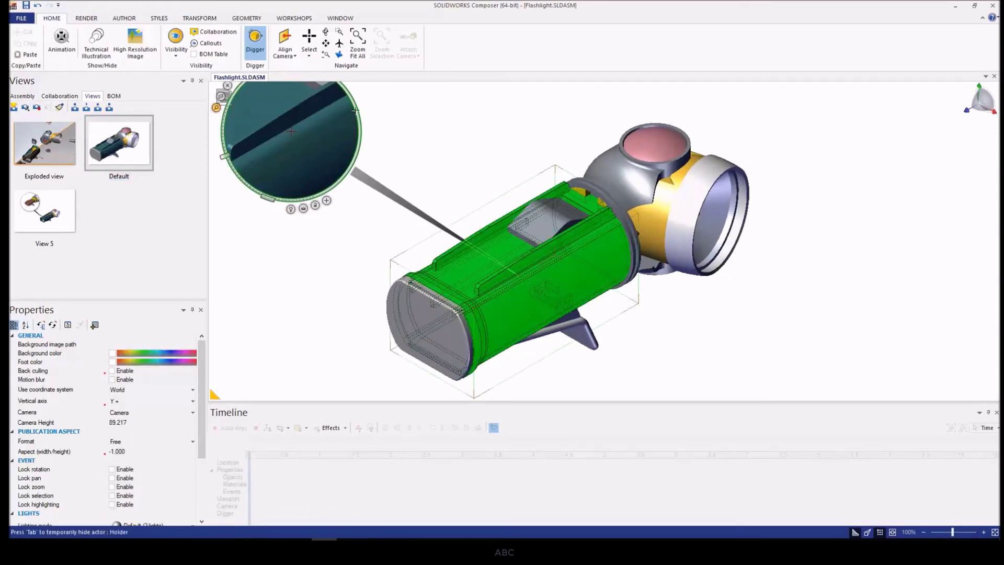
left_click_drag(355, 120, 386, 143)
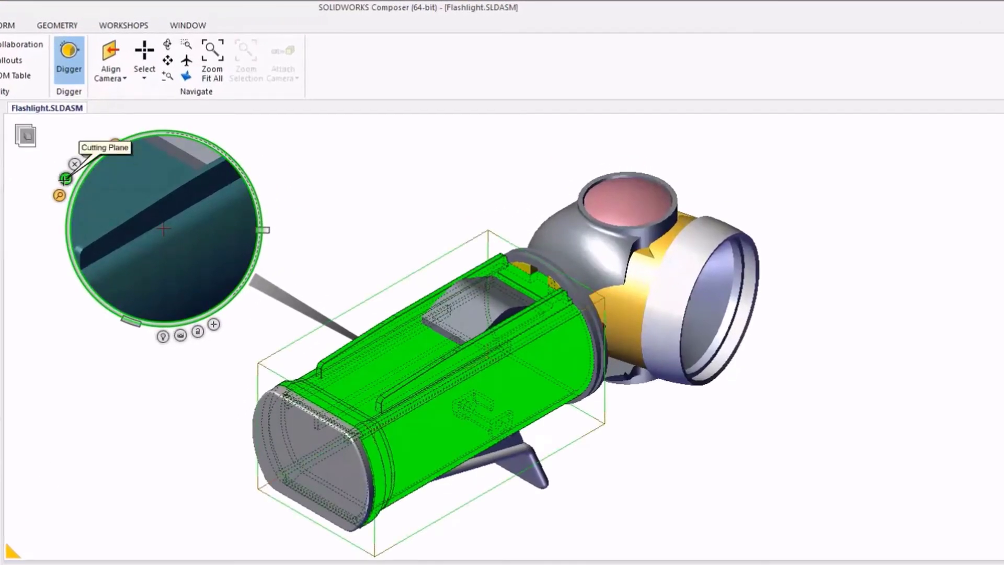
Section the flashlight with the Digger's Cutting Plane mode and align the camera to Top/Bottom
left_click(65, 179)
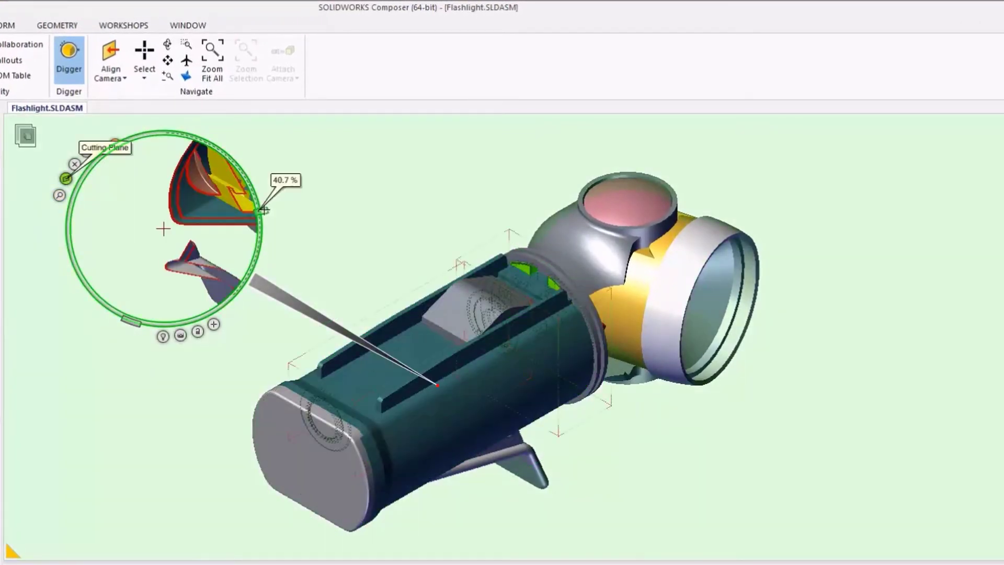
mouse_move(262, 211)
left_mouse_down()
mouse_move(262, 251)
mouse_move(264, 203)
mouse_move(263, 224)
mouse_move(279, 212)
left_mouse_up()
scroll(513, 334, "down", 4)
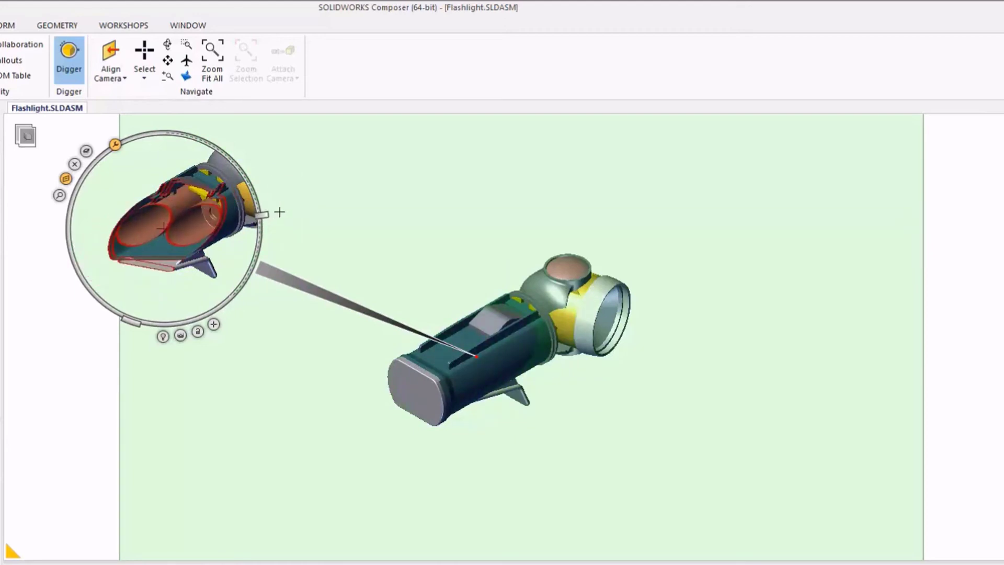
left_click(127, 78)
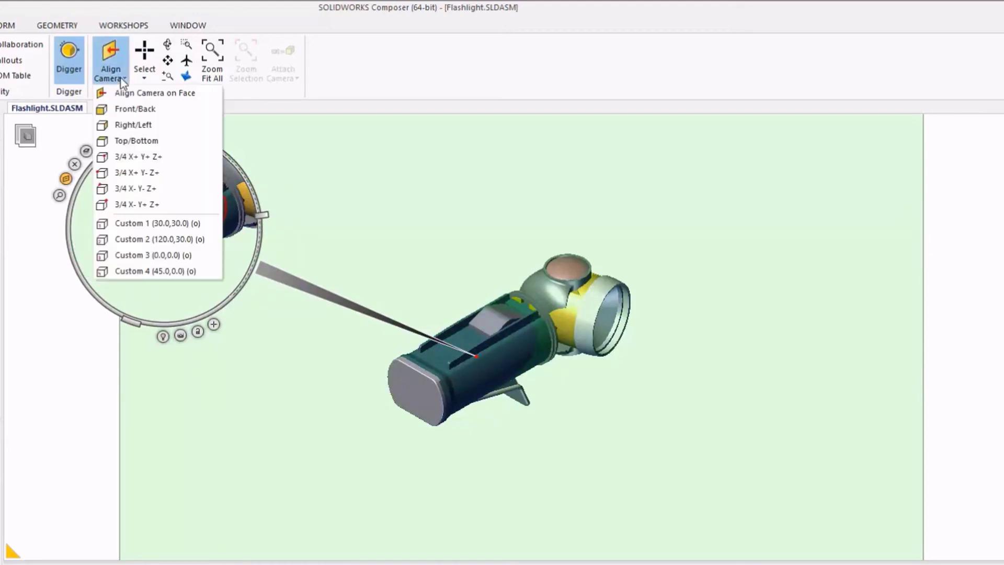
left_click(131, 140)
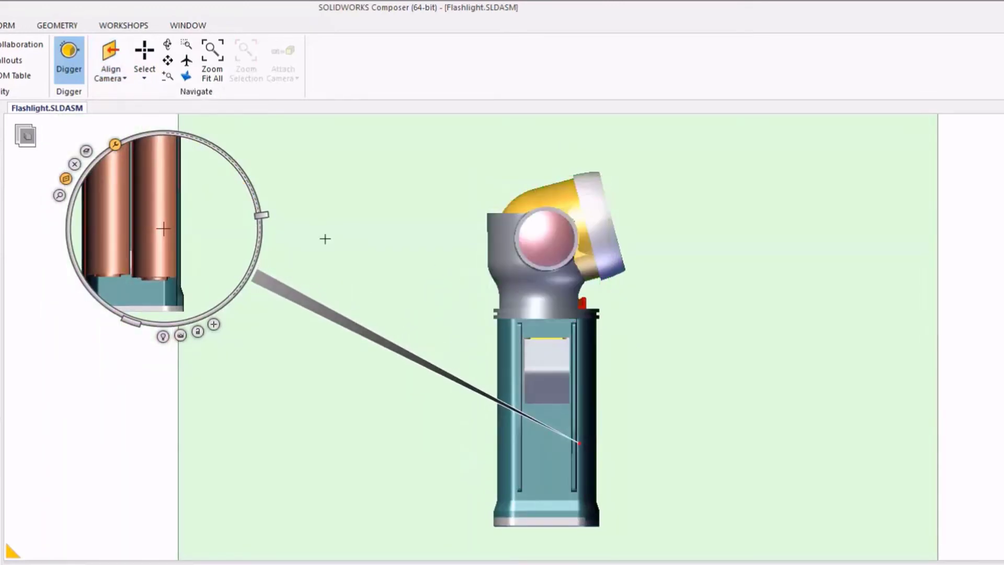
Set the Digger's center of interest on the flashlight head and adjust the cutting plane depth to 40.6%
left_click(401, 328)
left_click_drag(220, 335, 561, 230)
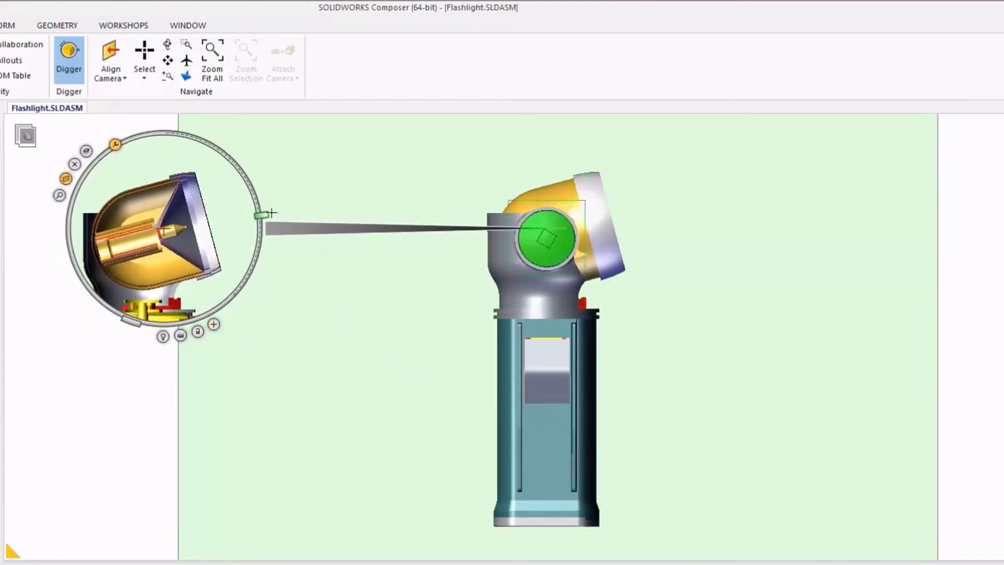
mouse_move(262, 214)
left_click_drag(262, 215, 273, 210)
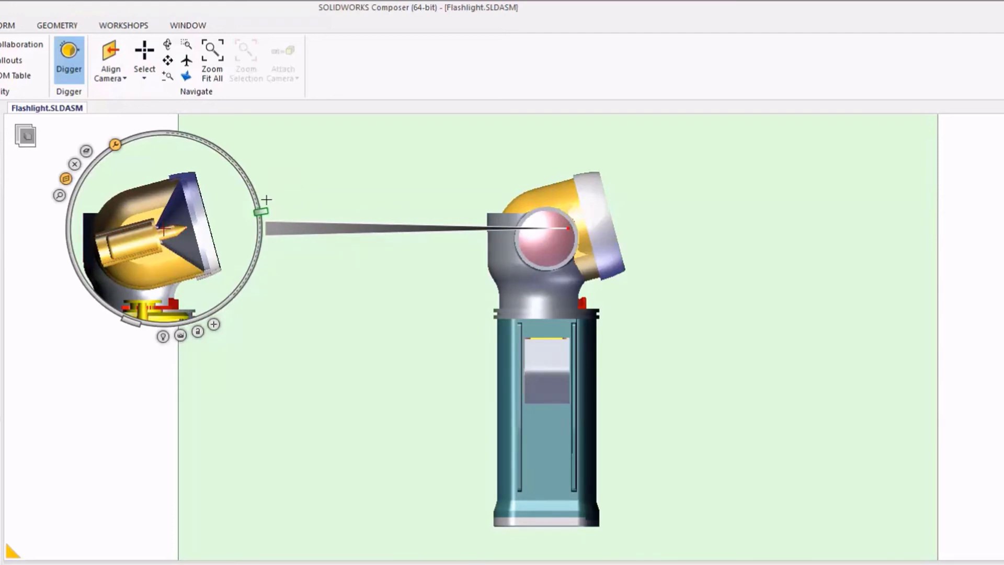
Use the Digger's Light Change to light up the sectioned head at the bulb, and move the light away outside the ring
mouse_move(80, 289)
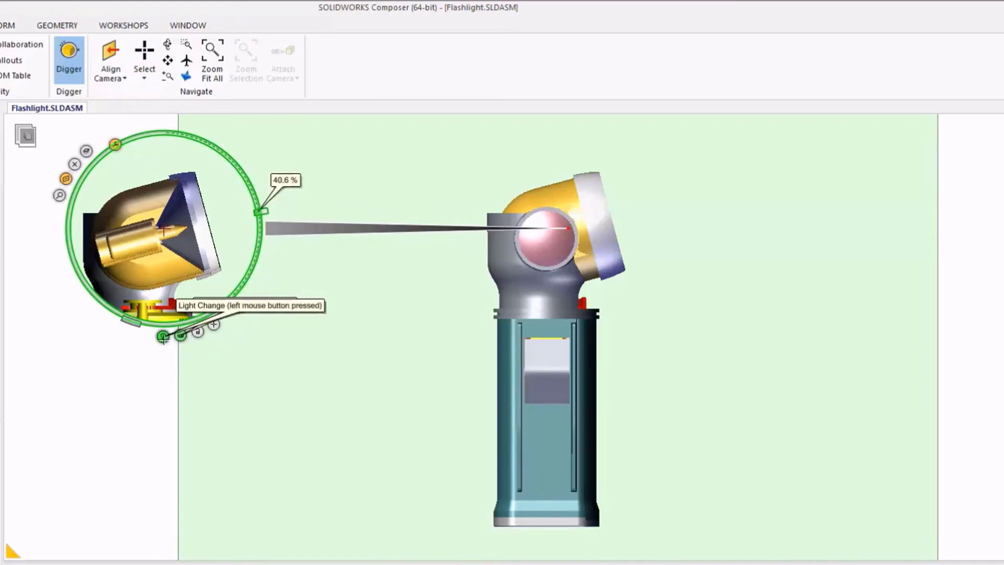
left_click_drag(163, 338, 186, 231)
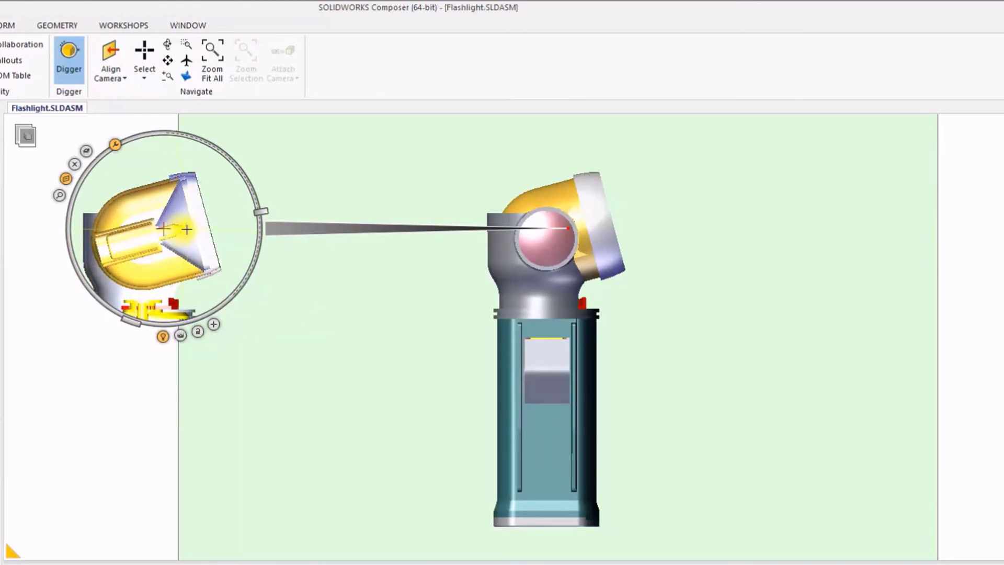
left_click_drag(187, 229, 161, 347)
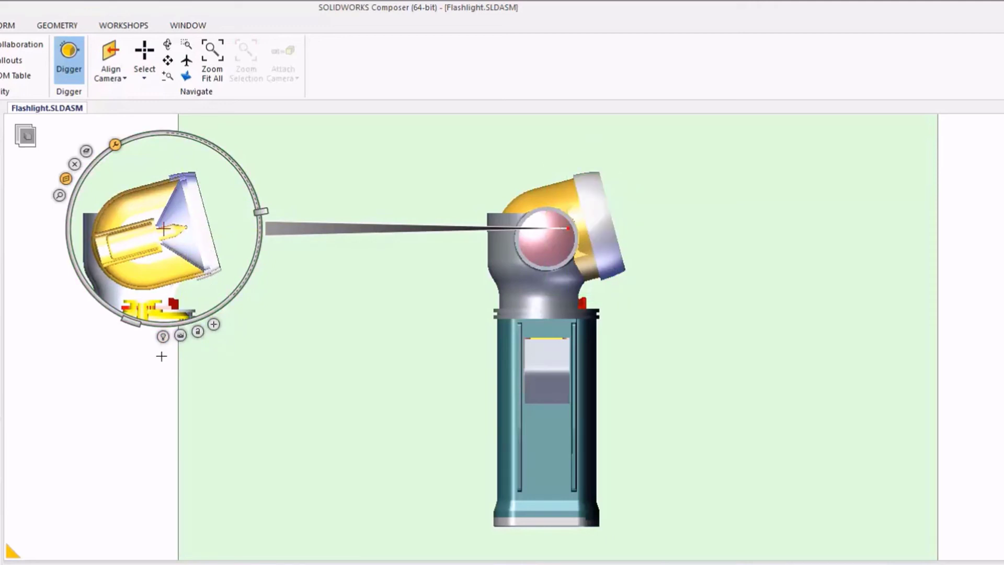
left_click_drag(164, 337, 34, 331)
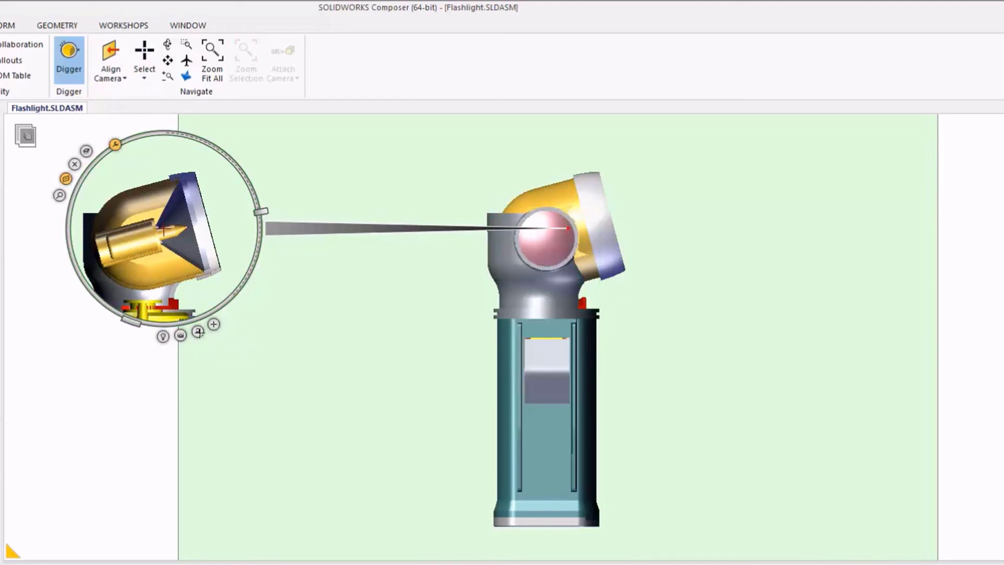
Turn on the Digger's lock for the cutting plane and orbit the flashlight to examine the locked section
left_click(198, 332)
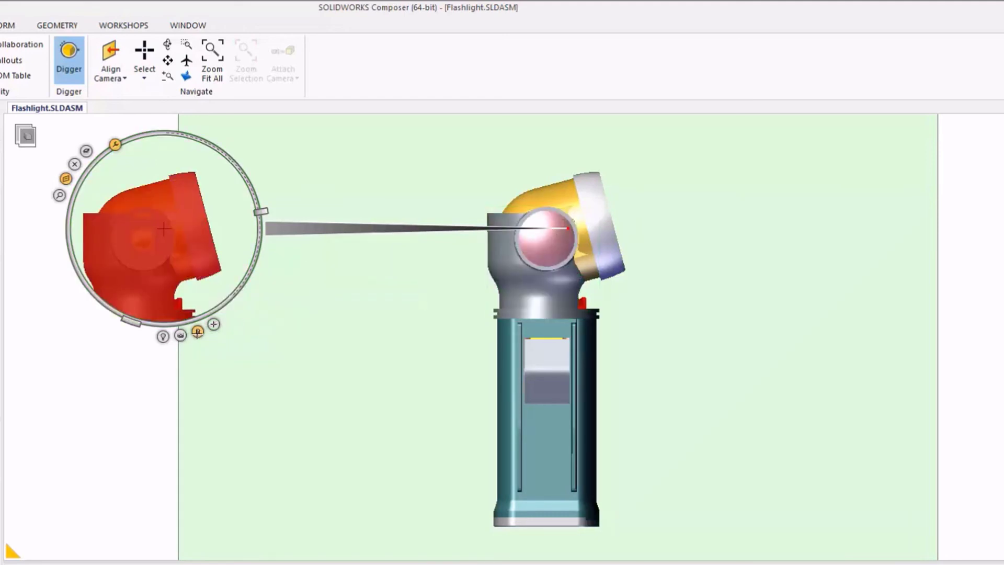
left_click_drag(525, 313, 488, 314)
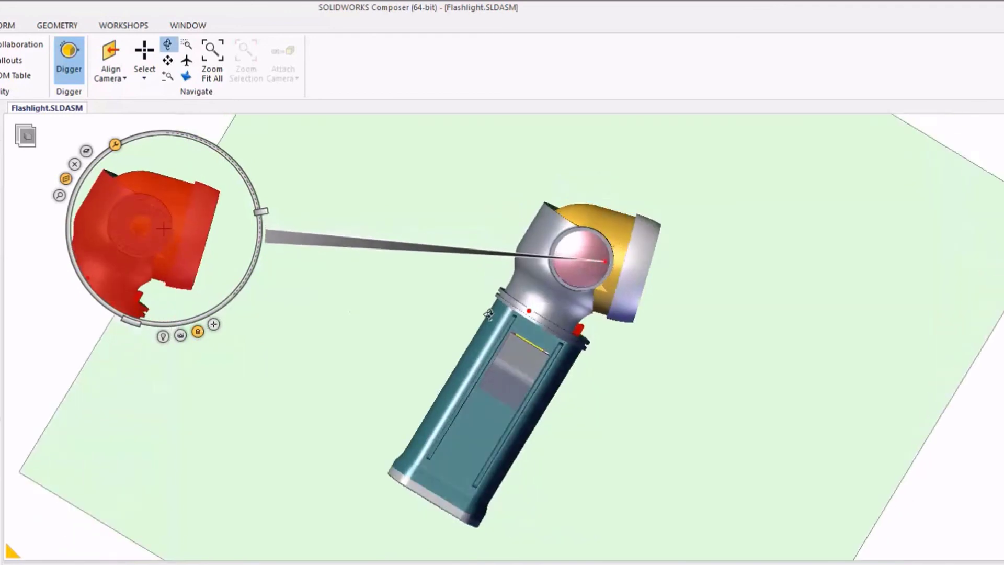
left_click_drag(682, 207, 711, 200)
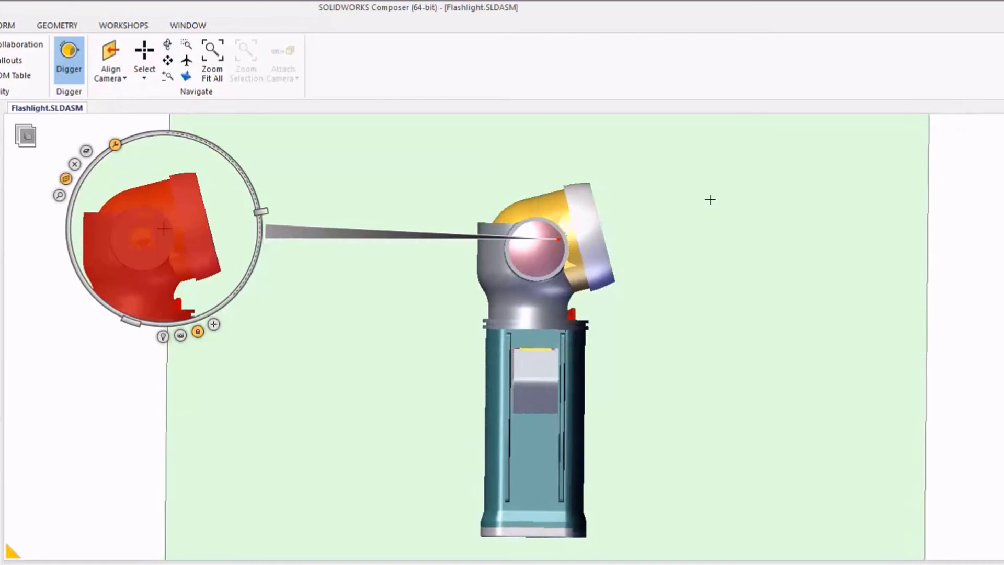
right_click_drag(710, 200, 710, 198)
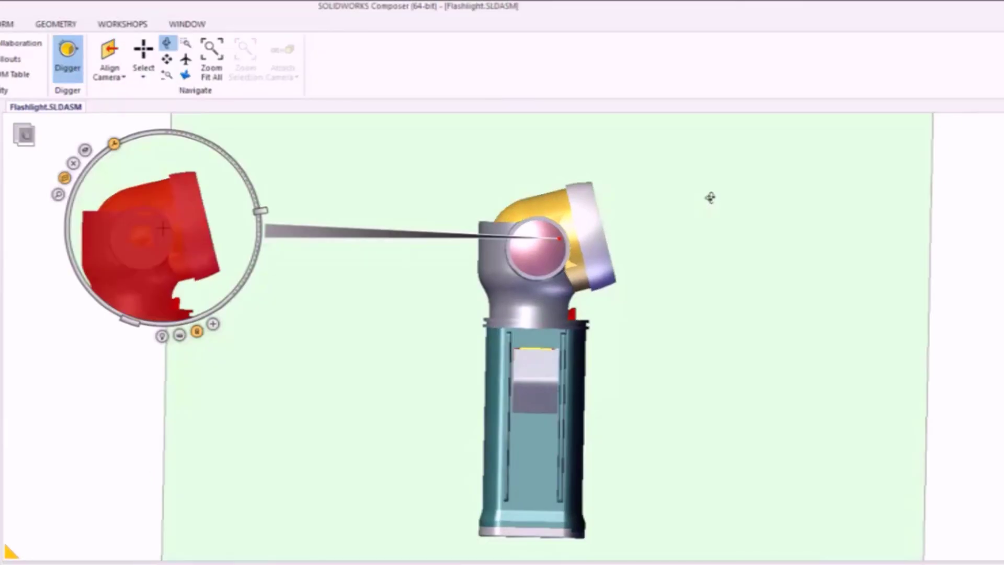